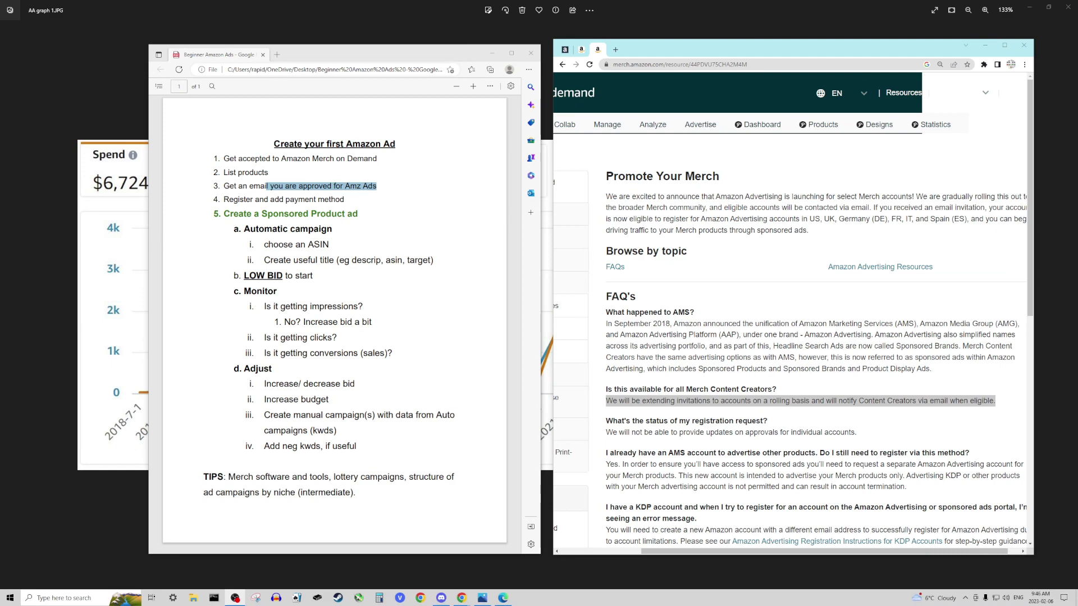
Copy the ASIN B0BTZ3RNLS from the t-shirt's Amazon product details.
click(582, 53)
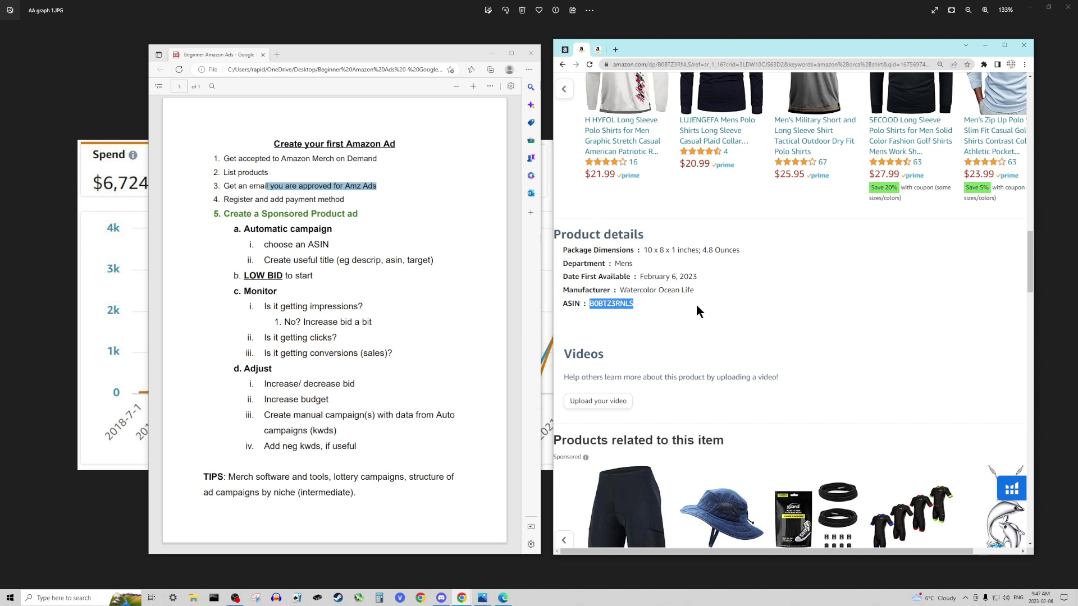
right_click(604, 308)
click(661, 313)
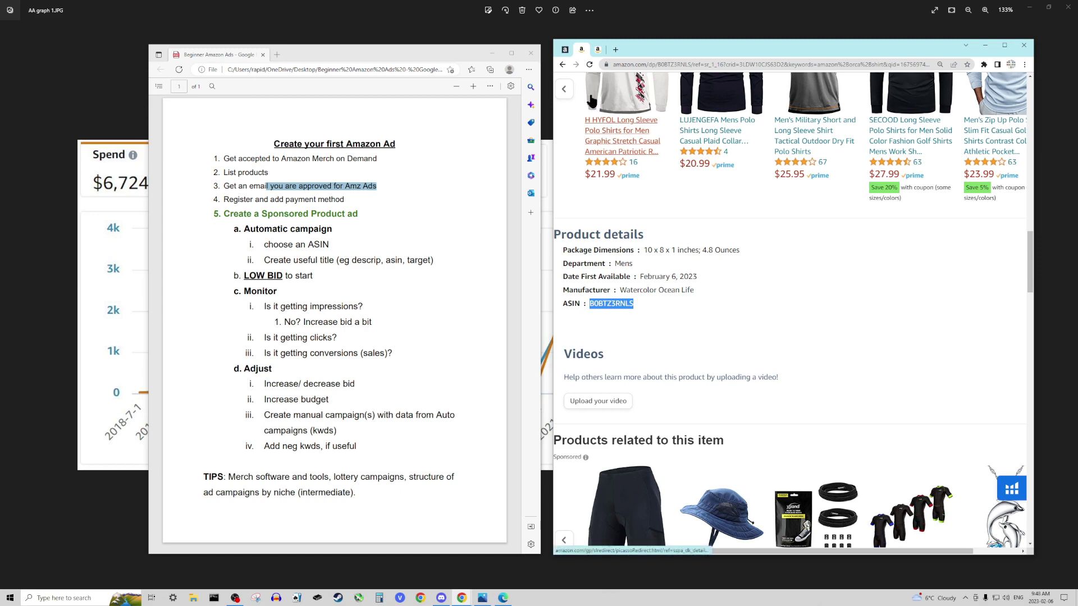
Close the unfinished campaign form and leave without saving.
click(565, 49)
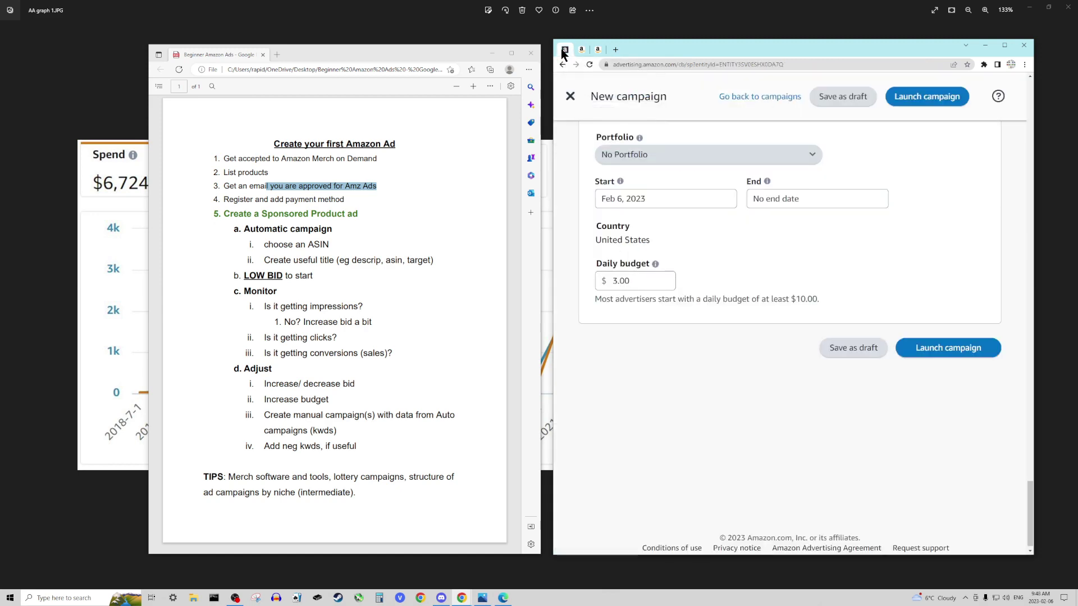
scroll(833, 314, up, 1)
scroll(833, 312, up, 5)
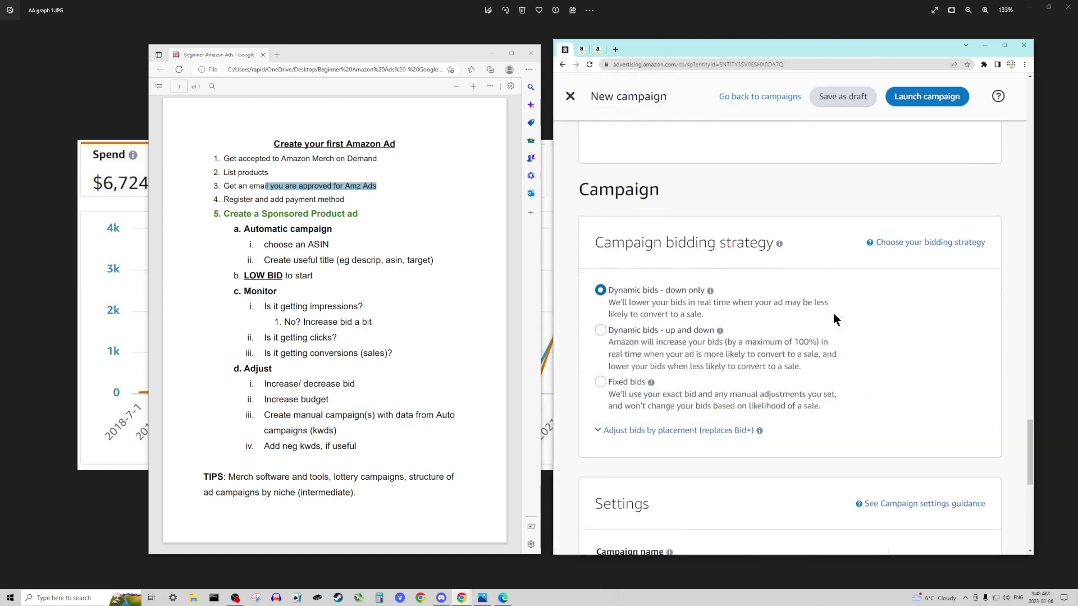
click(568, 98)
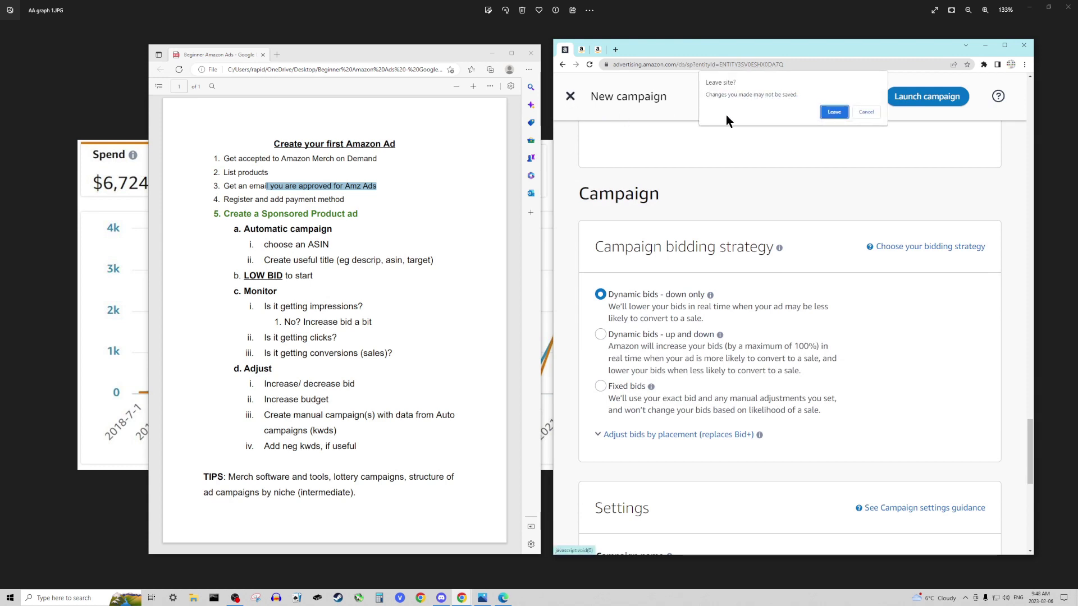
click(826, 113)
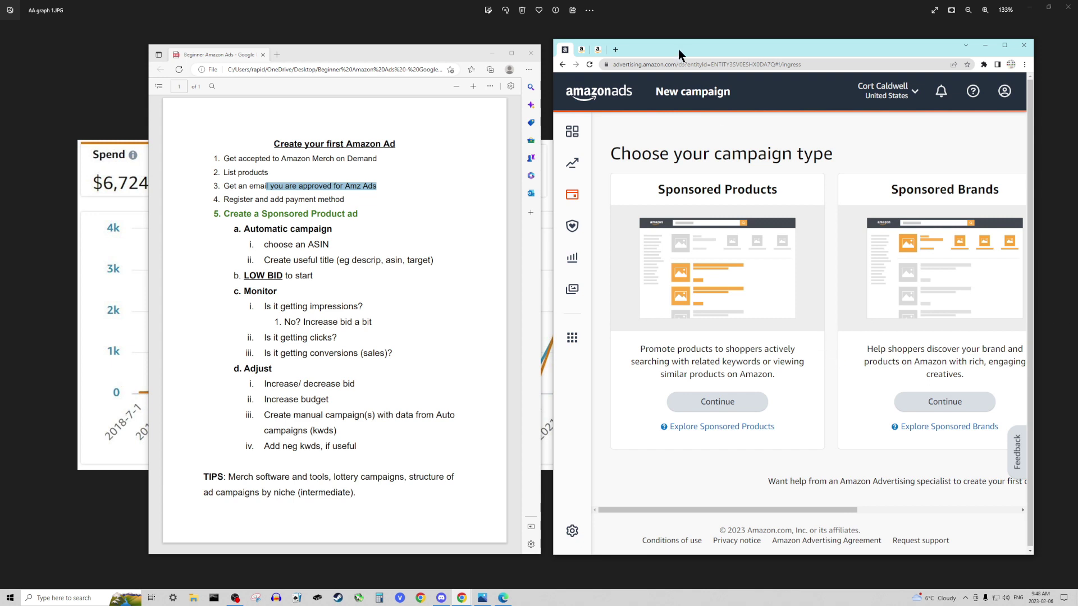
Start a new Sponsored Products campaign and select the default ad group name.
click(716, 409)
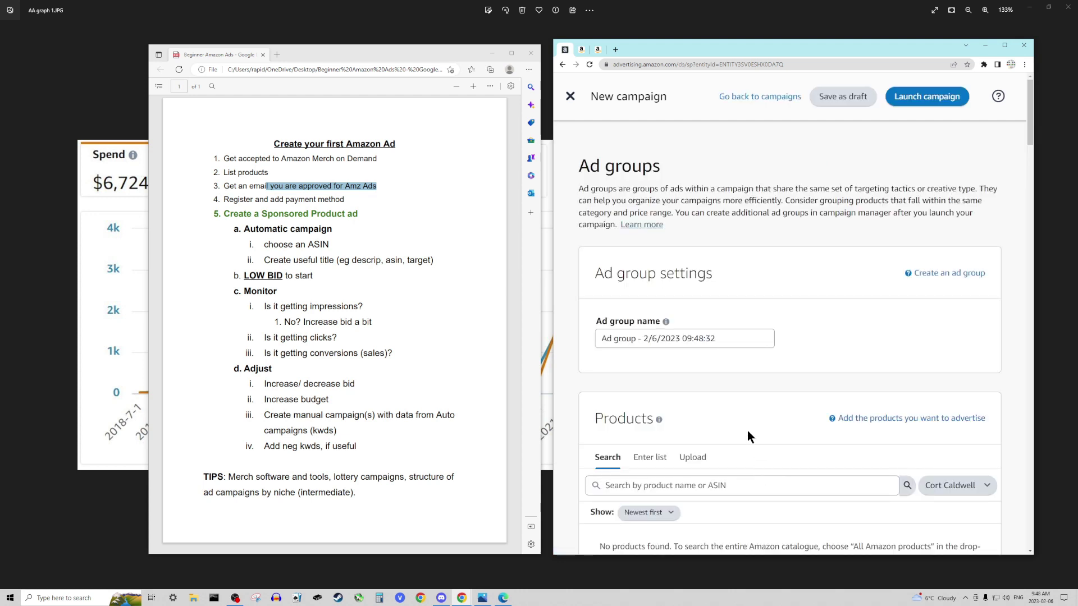
scroll(747, 430, down, 1)
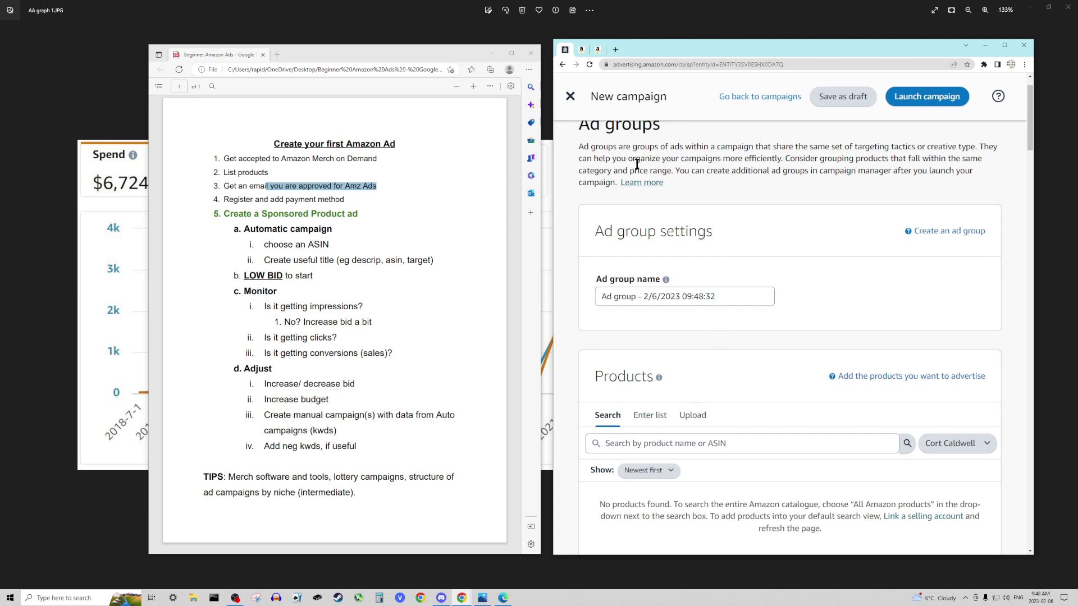
drag(734, 297, 591, 295)
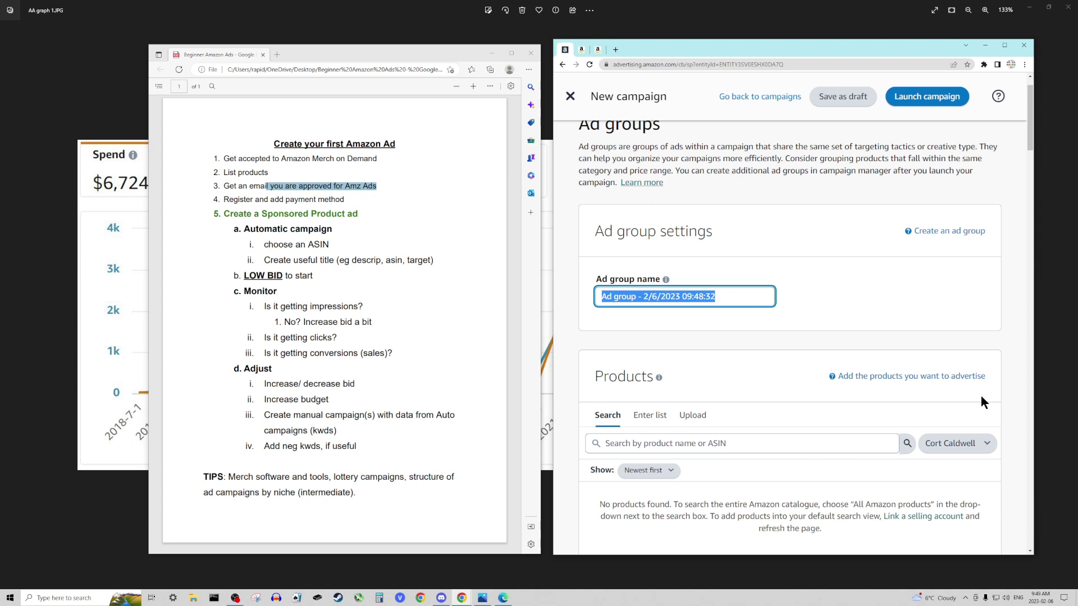
Enter 'Test shirt desc', the pasted ASIN B0BTZ3RNLS, and 'target' as the ad group name.
text(Test)
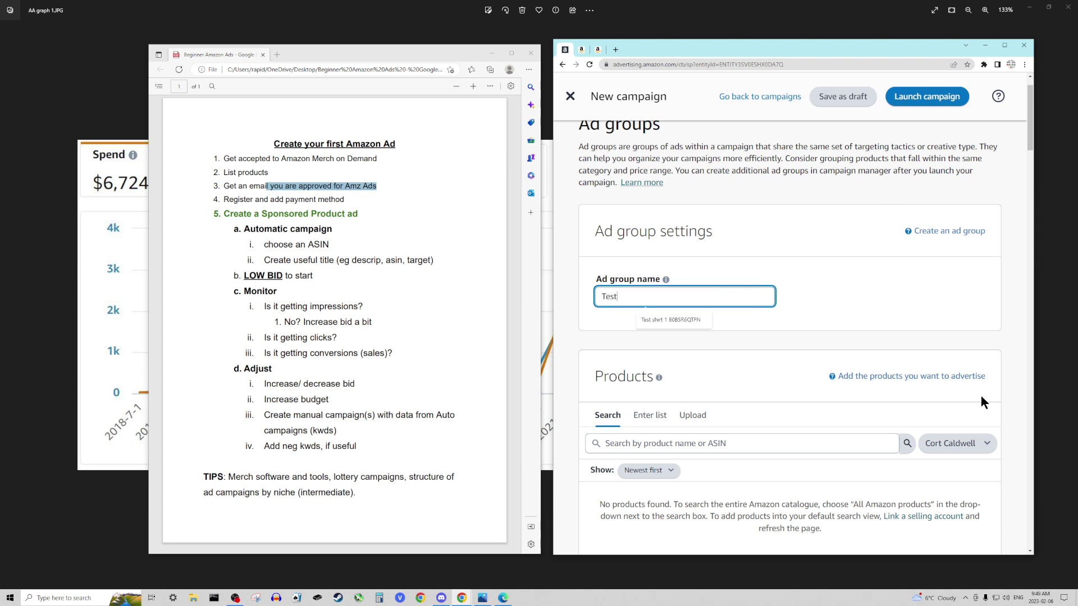
text( shirt)
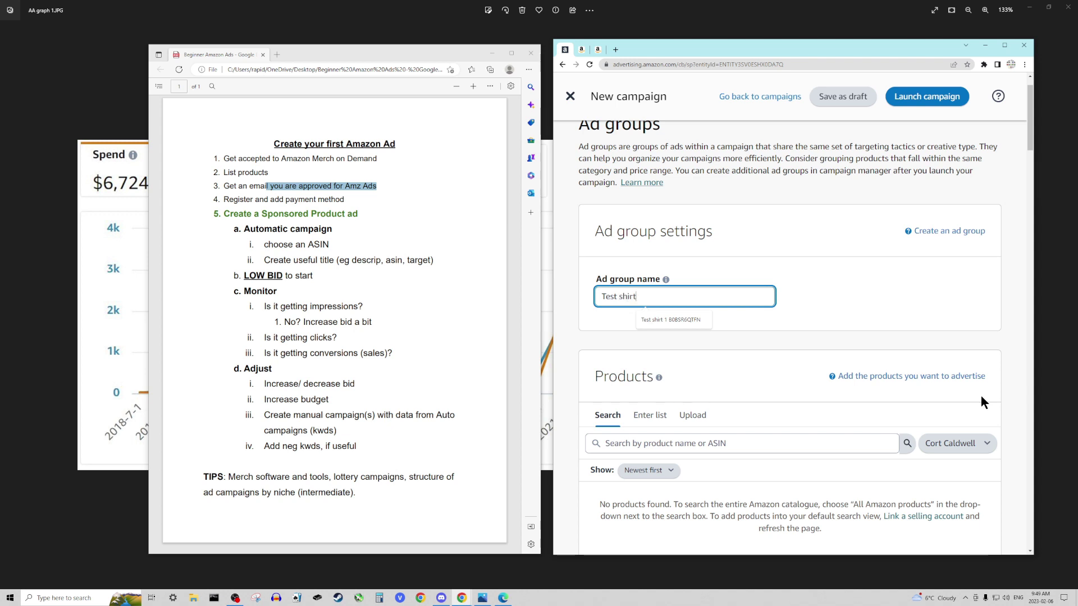
text( desc)
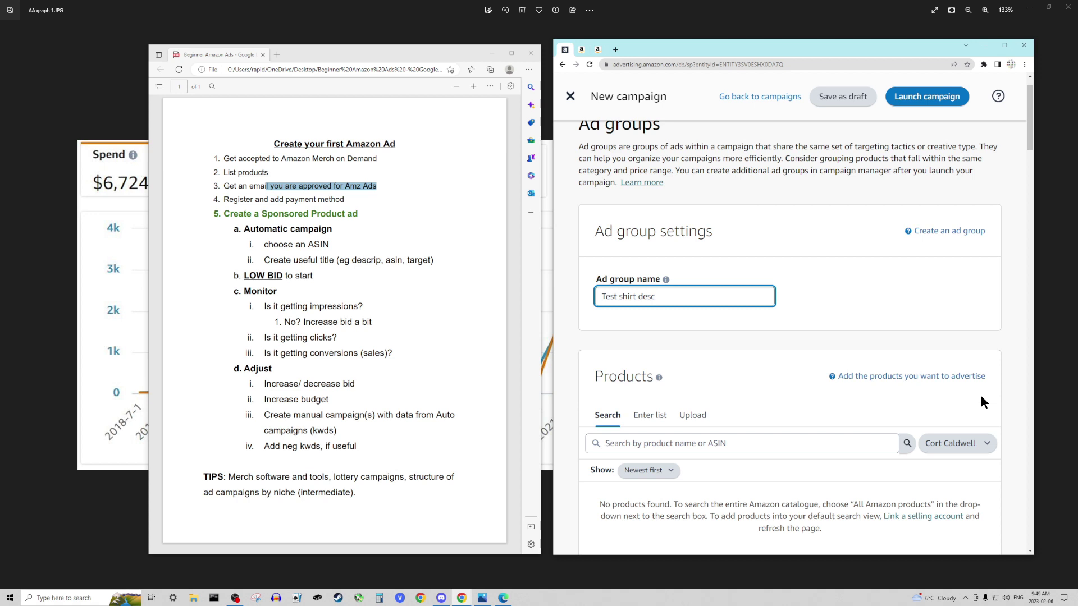
key(ctrl+v)
text(a)
text(tra)
text(arget)
scroll(726, 370, down, 2)
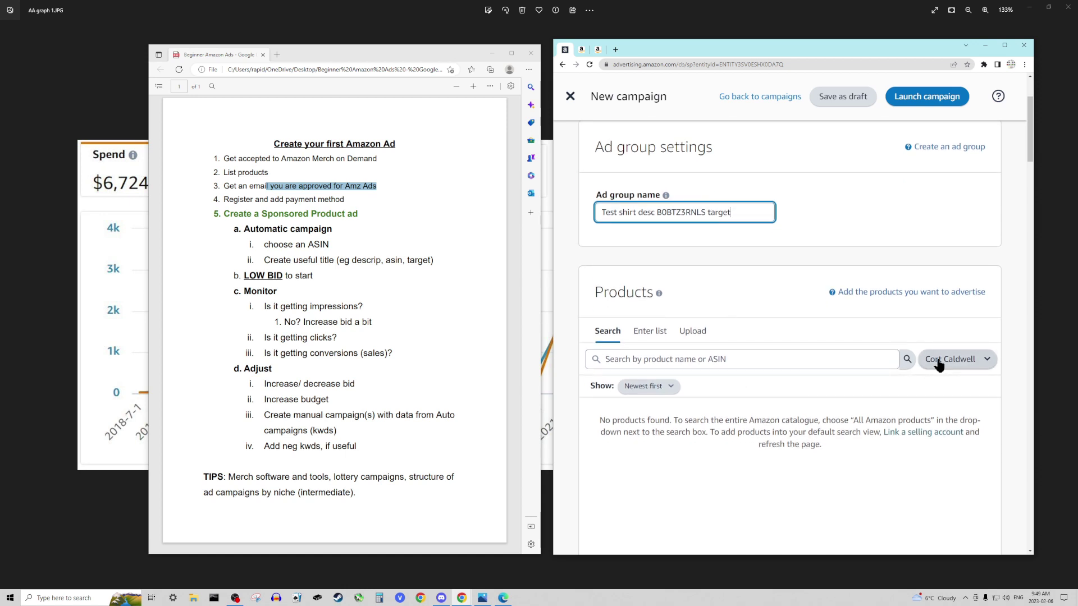
Search All Amazon products for the pasted ASIN B0BTZ3RNLS to find the orca t-shirt.
click(936, 364)
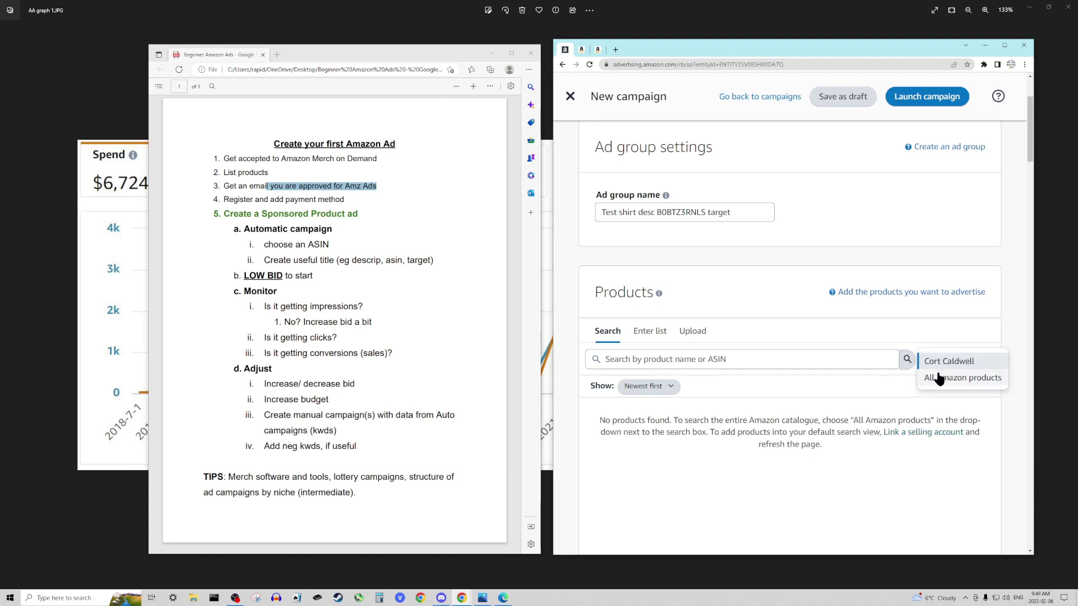
click(954, 377)
right_click(728, 358)
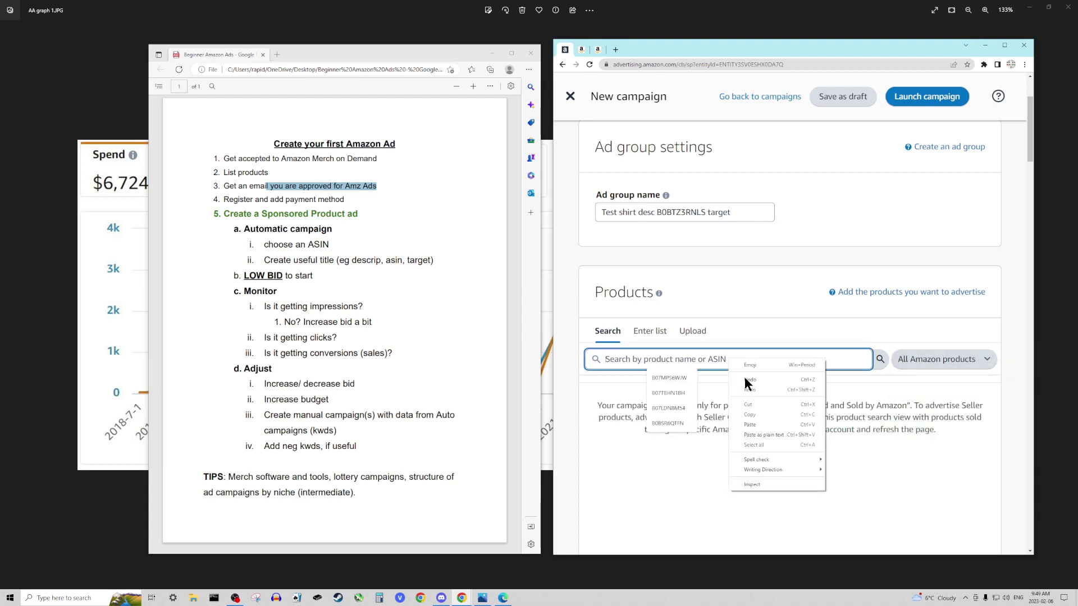
click(750, 425)
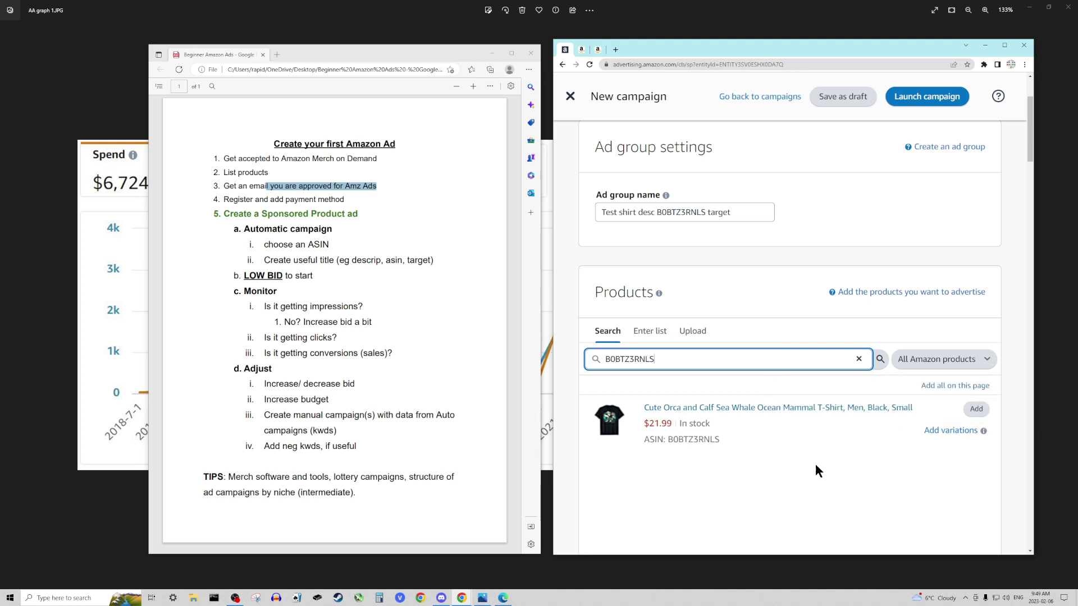
scroll(794, 441, down, 1)
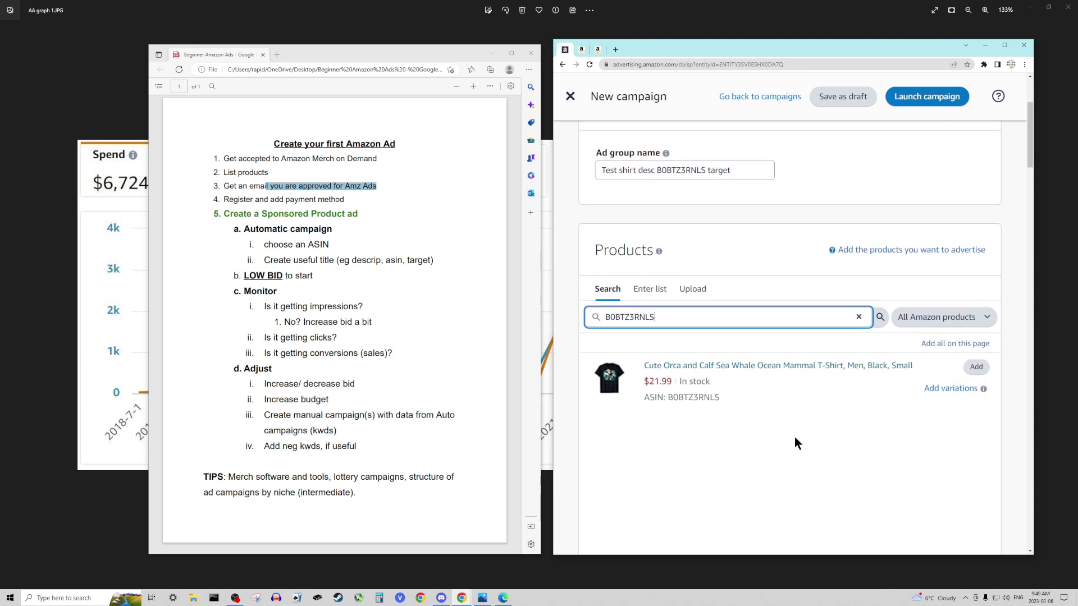
scroll(795, 439, down, 7)
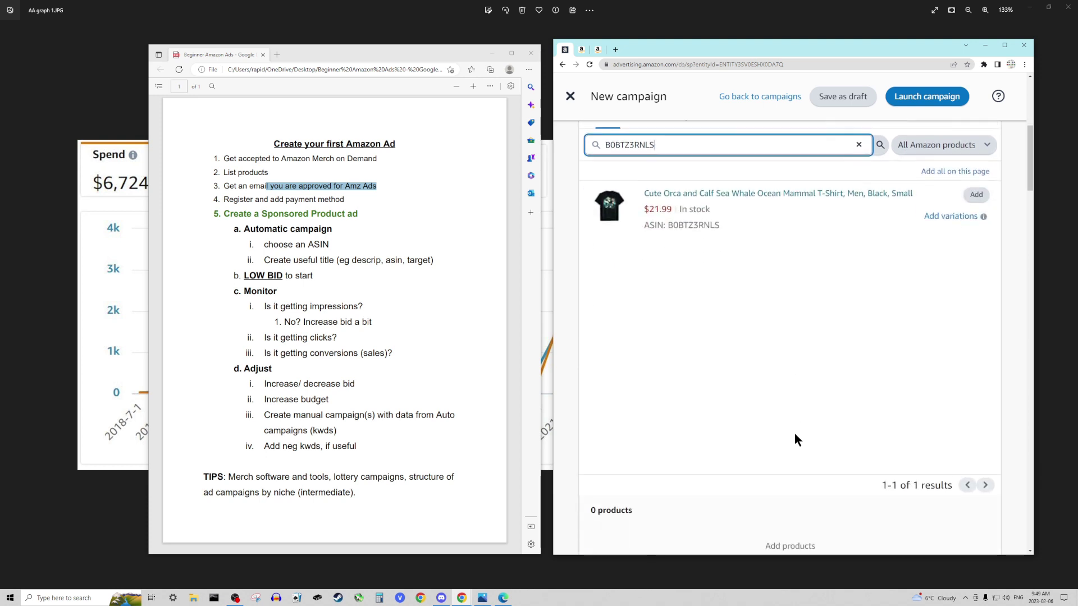
scroll(794, 433, down, 2)
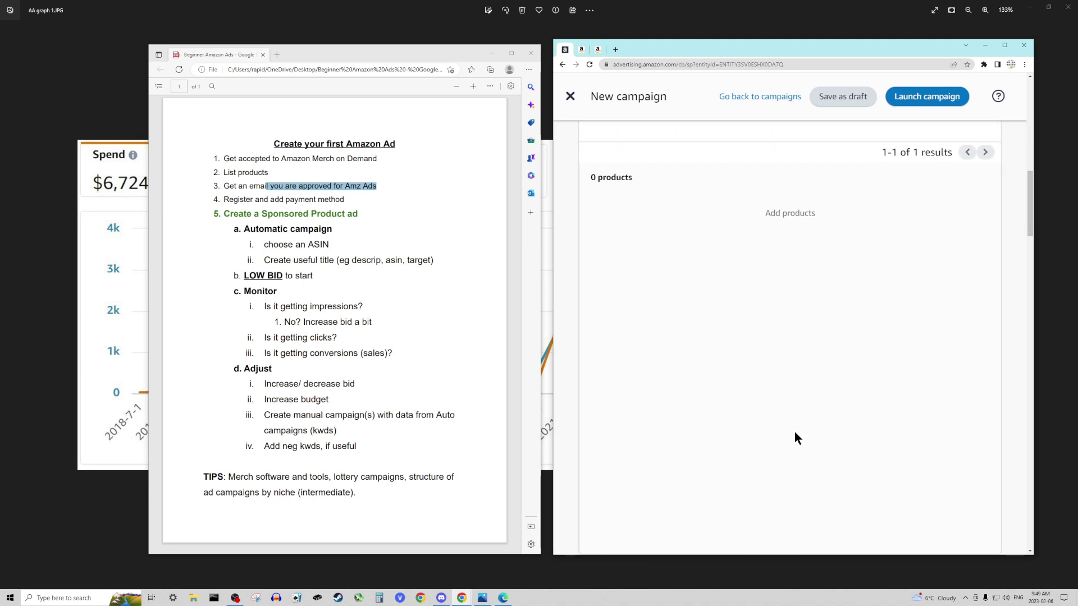
scroll(794, 426, down, 4)
scroll(803, 416, down, 5)
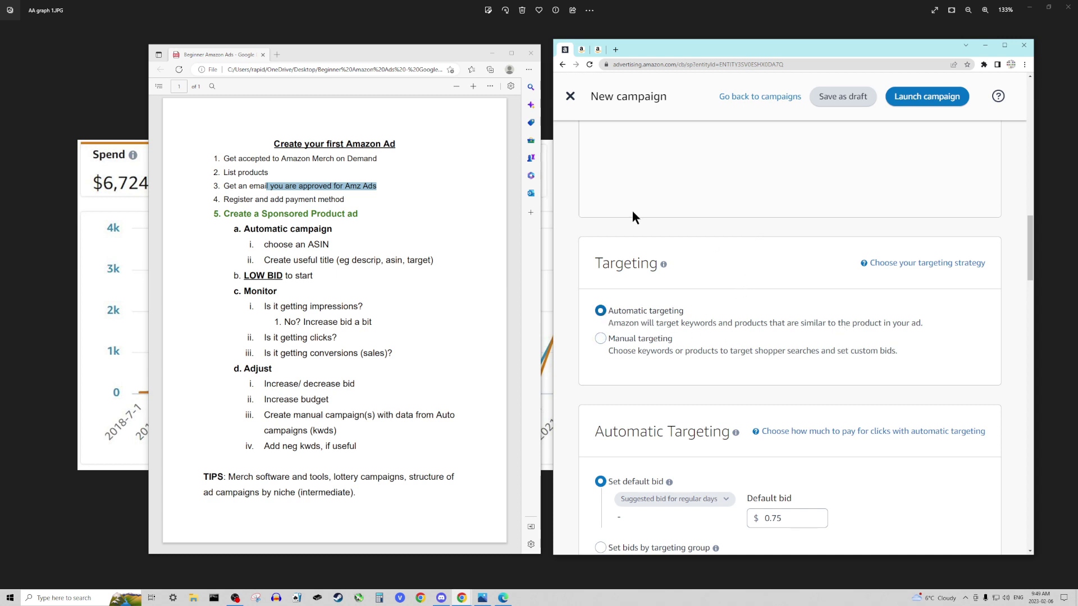
Enter .10 as the automatic targeting Default bid, replacing the $0.75 suggestion.
scroll(848, 314, down, 6)
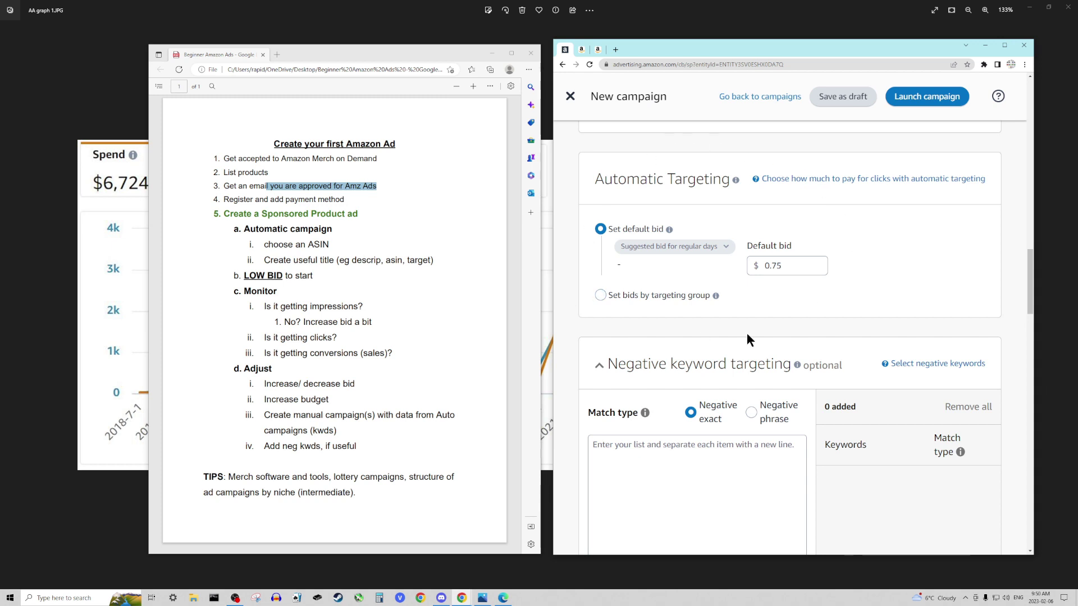
click(802, 272)
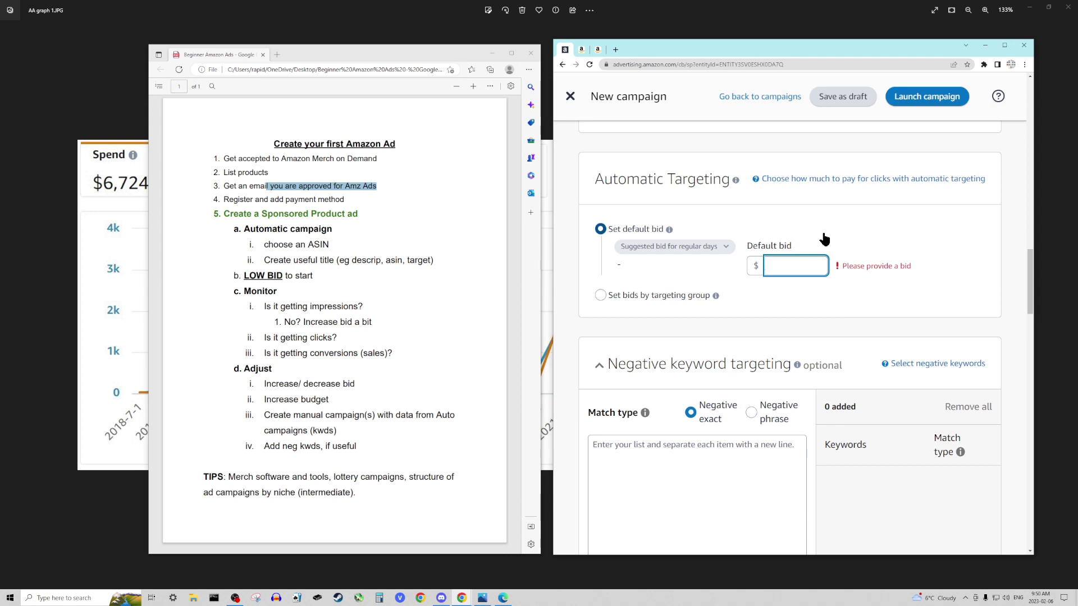
text(.10)
click(840, 275)
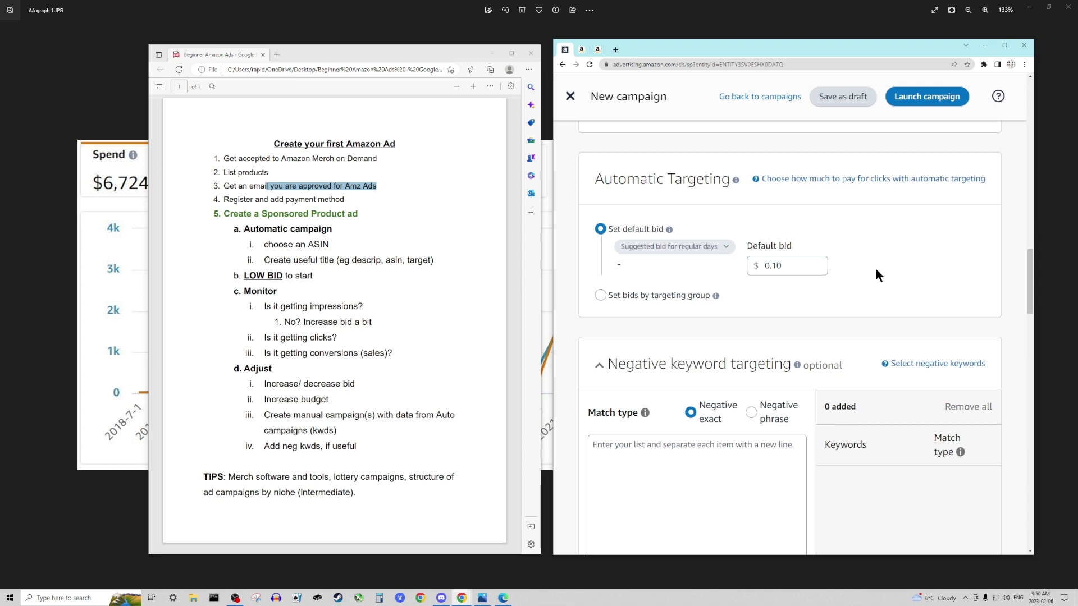
scroll(804, 281, down, 2)
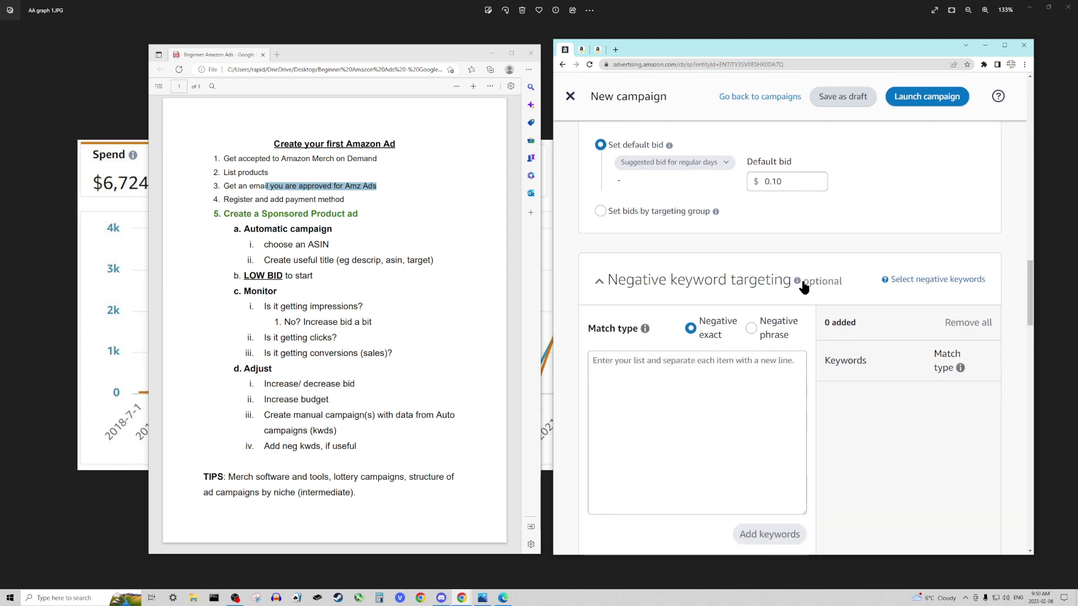
scroll(804, 287, down, 1)
scroll(703, 308, down, 4)
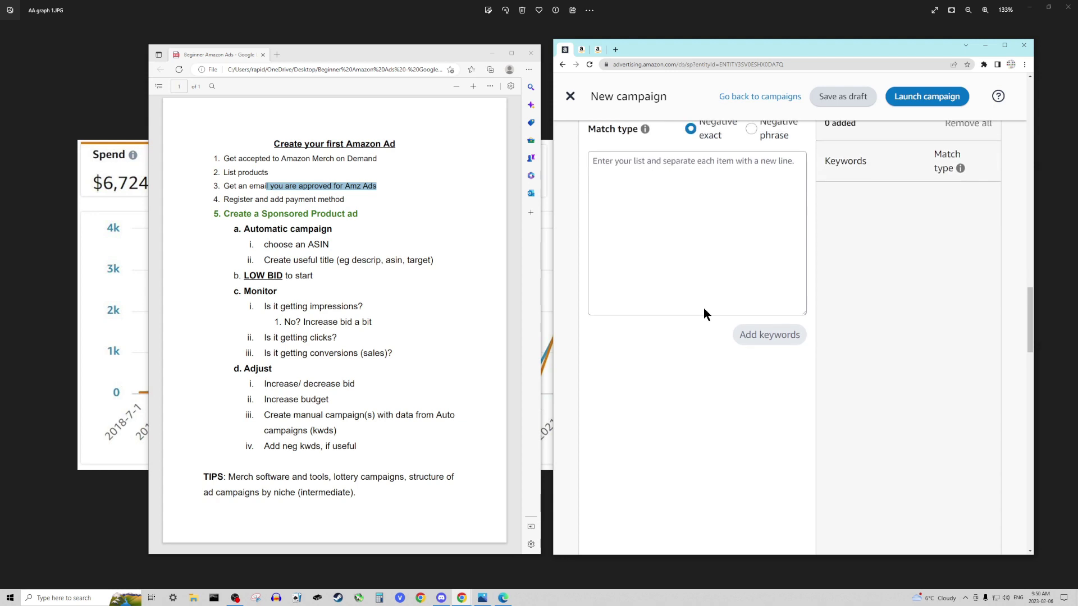
scroll(704, 306, up, 3)
Choose 'Dynamic bids - down only' as the campaign bidding strategy.
scroll(712, 287, down, 15)
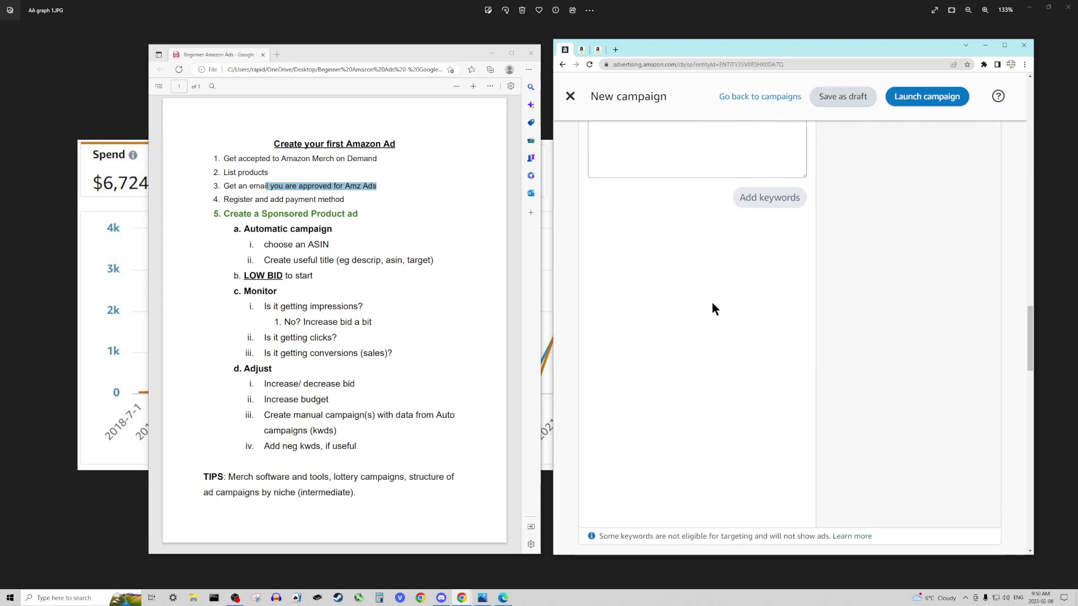
scroll(712, 305, down, 8)
scroll(711, 304, down, 3)
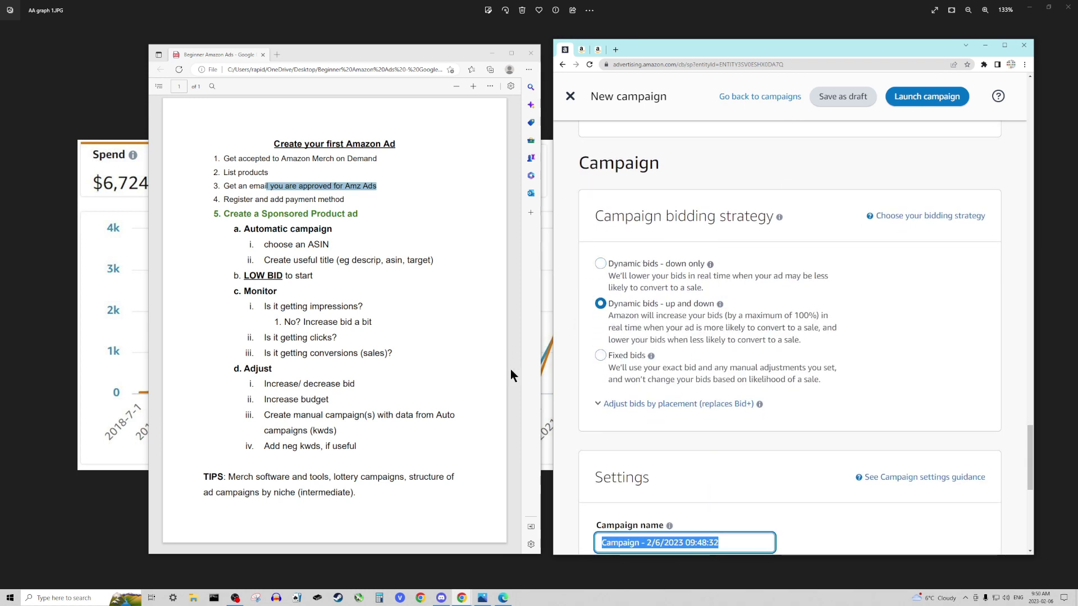
click(601, 264)
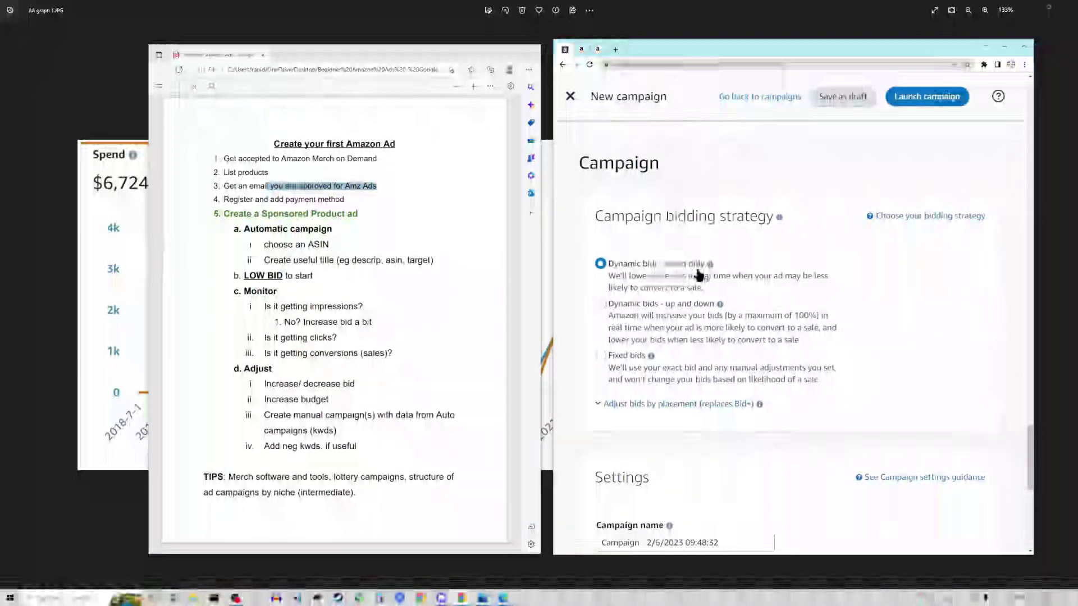
scroll(773, 354, down, 2)
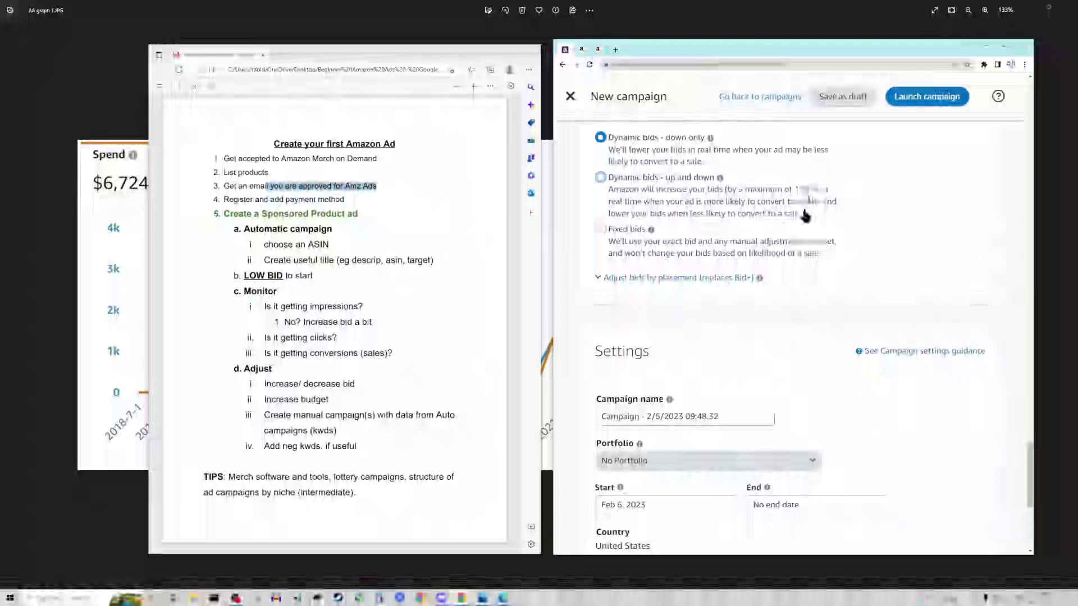
scroll(753, 352, down, 2)
scroll(776, 350, up, 5)
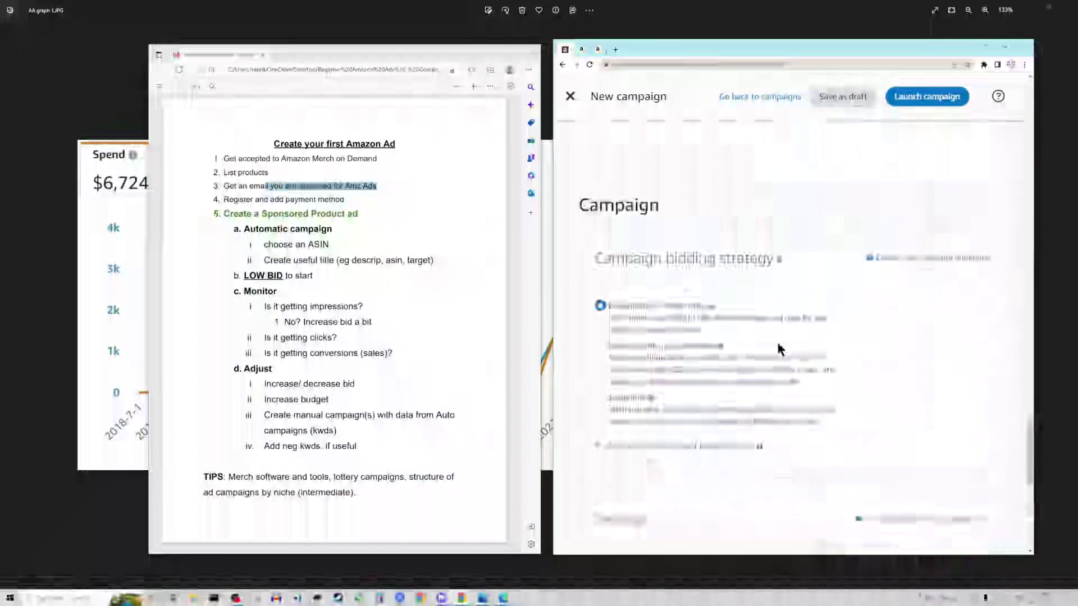
Copy the ad group name and paste it as the campaign name 'Test shirt desc B0BTZ3RNLS target'.
drag(1030, 444, 1032, 129)
click(748, 248)
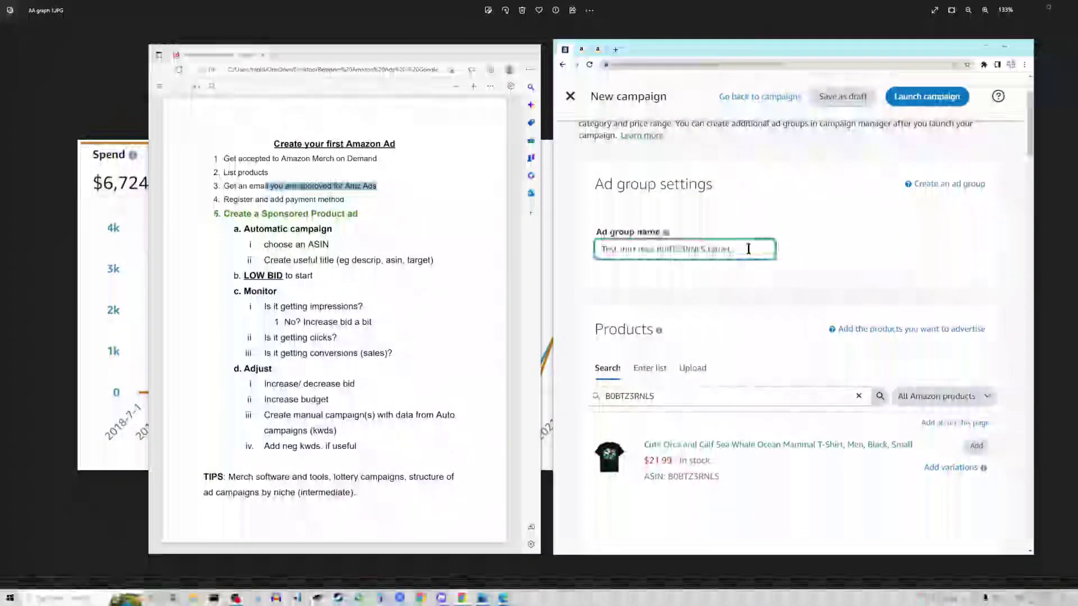
key(ctrl+a)
key(ctrl+c)
right_click(750, 252)
click(770, 277)
drag(1030, 124, 1030, 500)
click(739, 224)
key(ctrl+a)
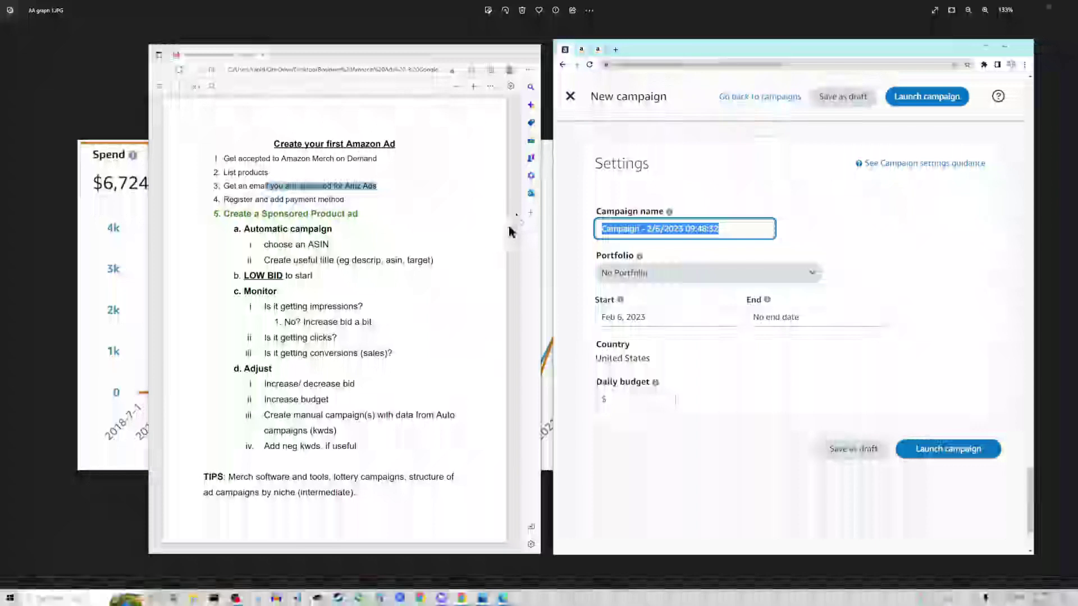
key(ctrl+v)
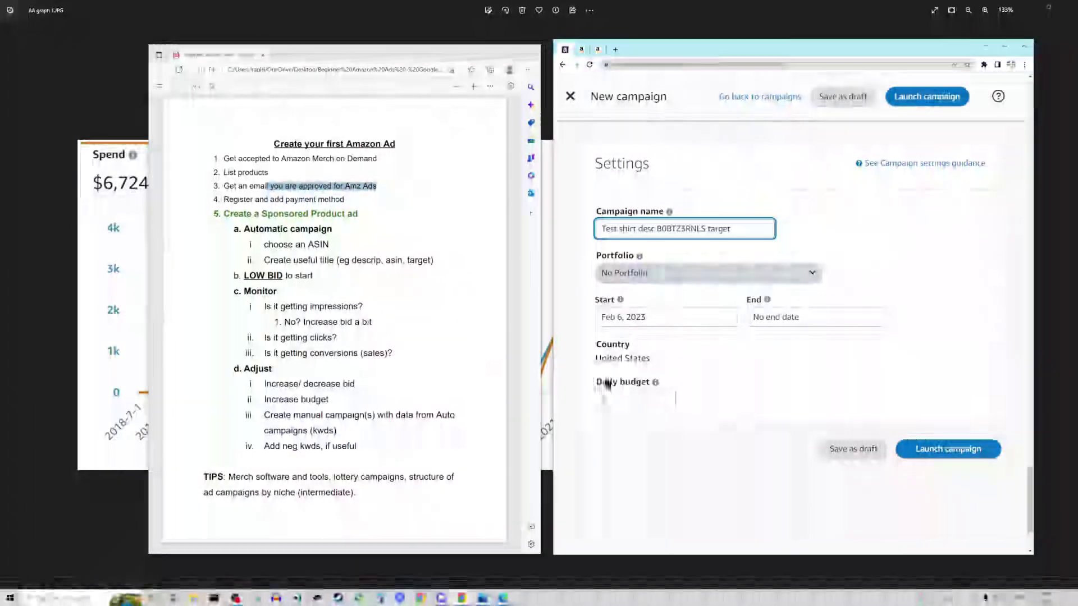
Set the campaign's daily budget to $3.00.
click(631, 406)
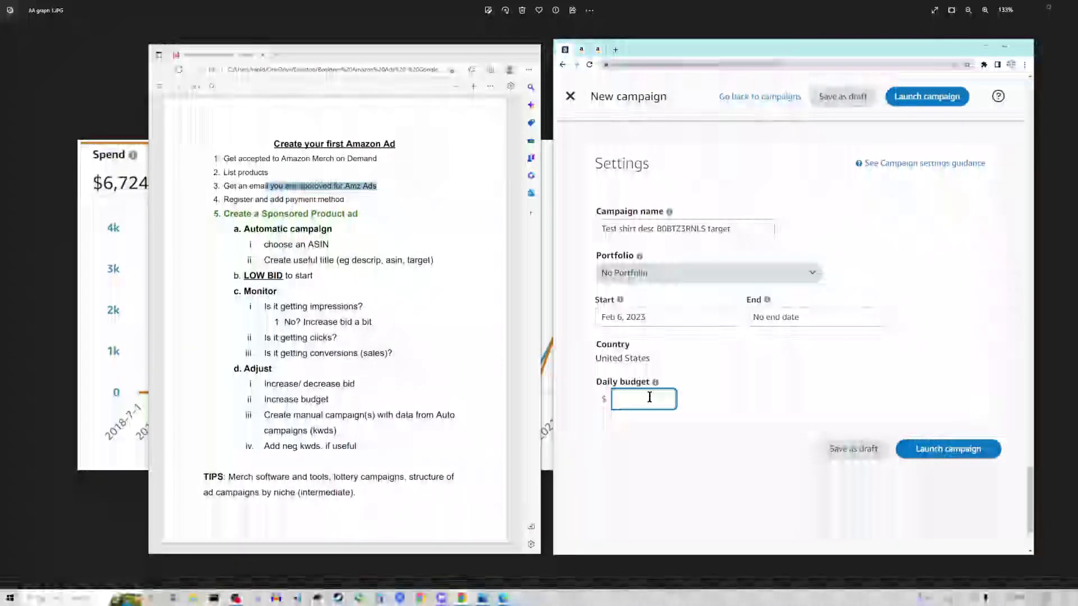
text(3)
click(720, 369)
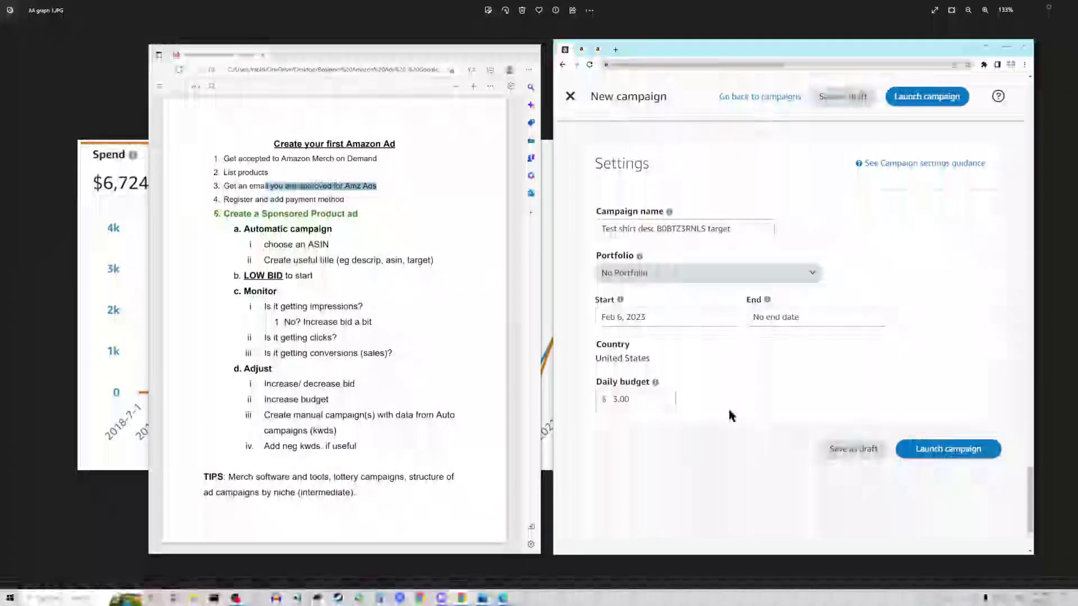
mouse_move(655, 381)
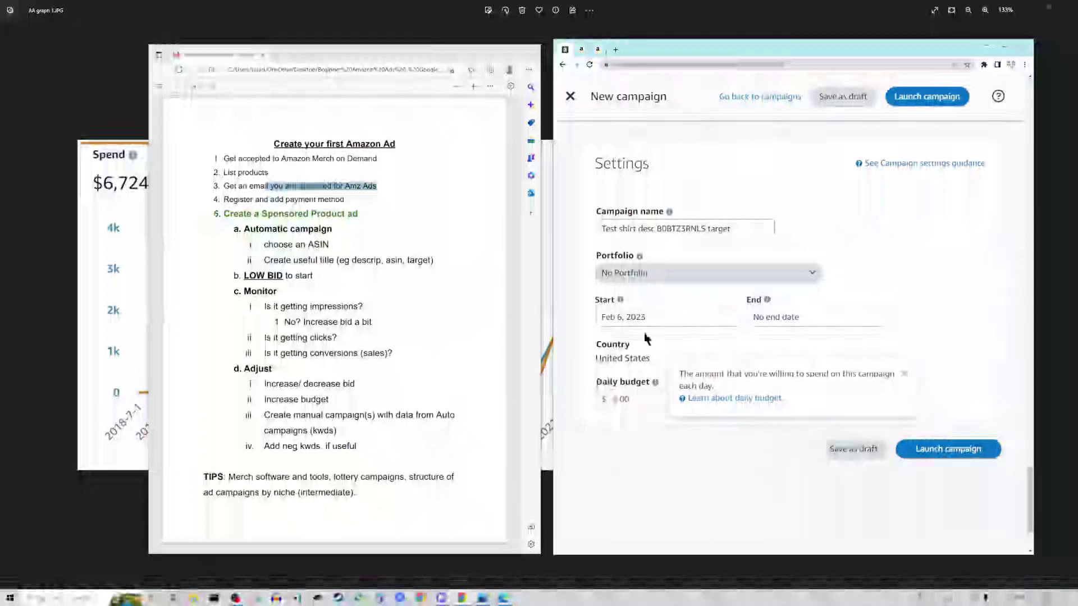
scroll(708, 397, up, 1)
scroll(709, 401, up, 3)
scroll(753, 402, up, 8)
scroll(756, 401, up, 10)
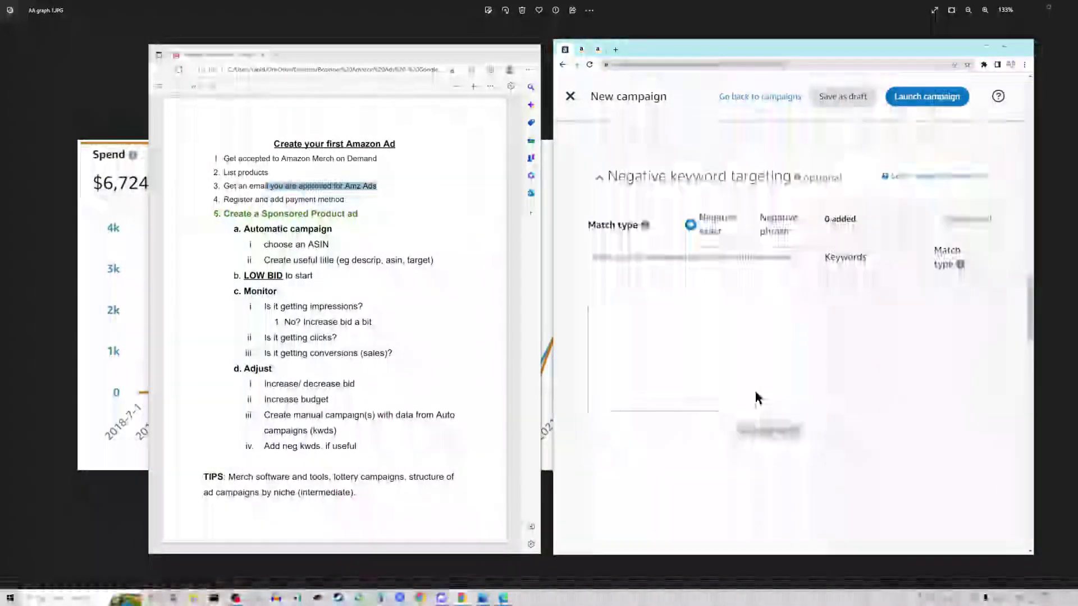
scroll(755, 399, up, 3)
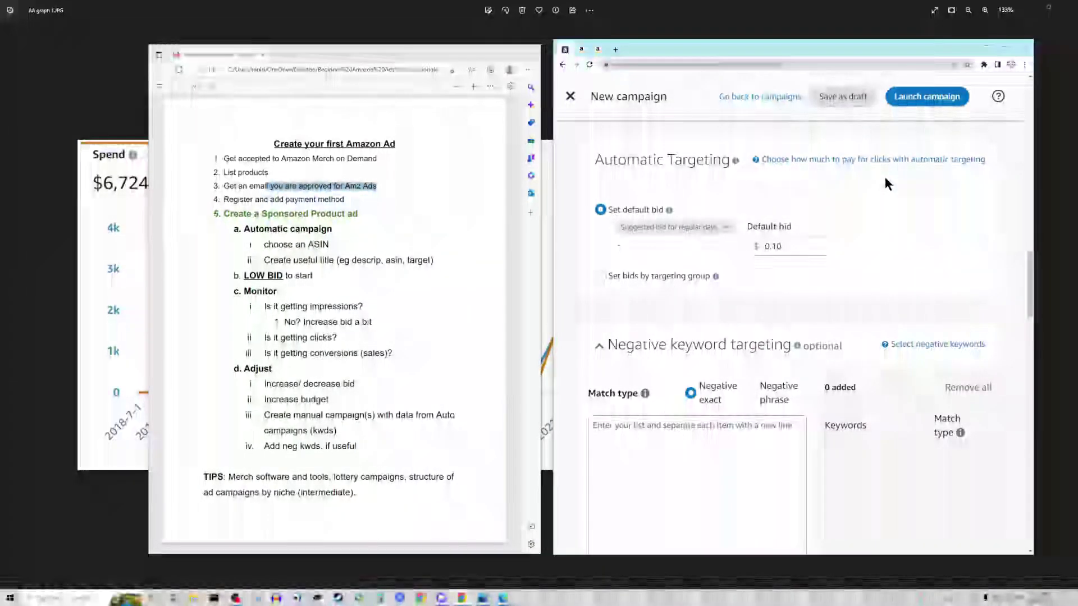
drag(1029, 274, 938, 484)
mouse_move(598, 383)
mouse_down()
mouse_move(625, 376)
mouse_move(607, 395)
mouse_up()
drag(1031, 492, 1031, 359)
scroll(835, 277, up, 5)
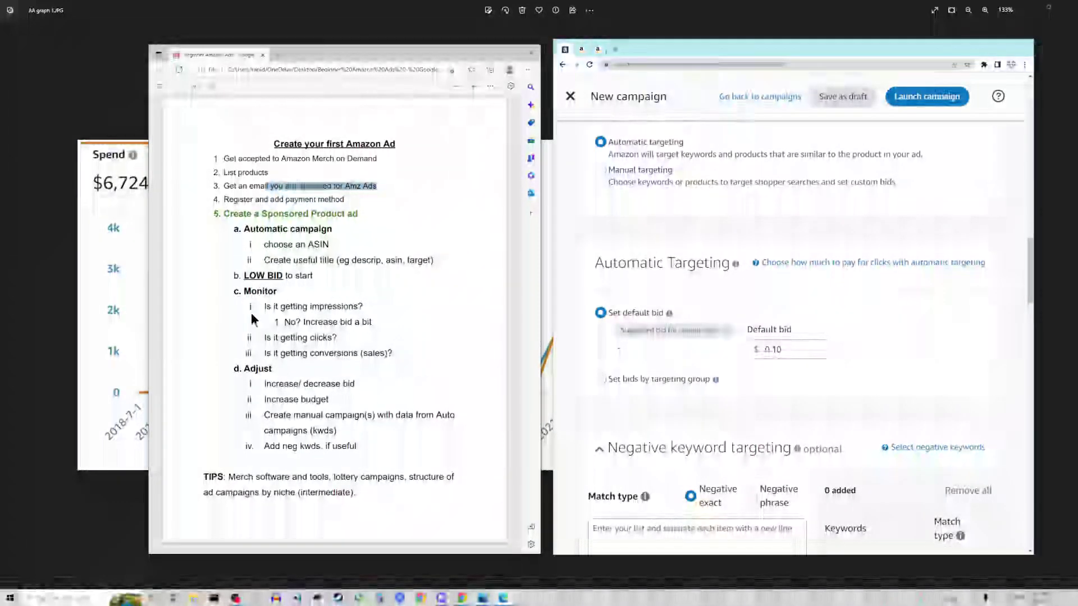
drag(1031, 252, 1030, 501)
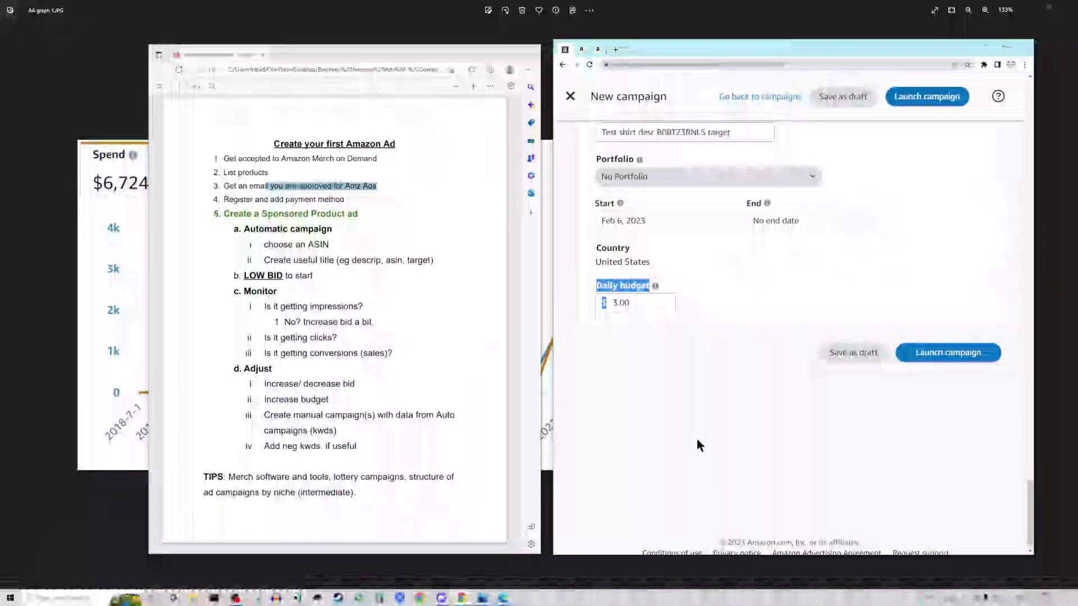
drag(237, 288, 407, 357)
click(438, 360)
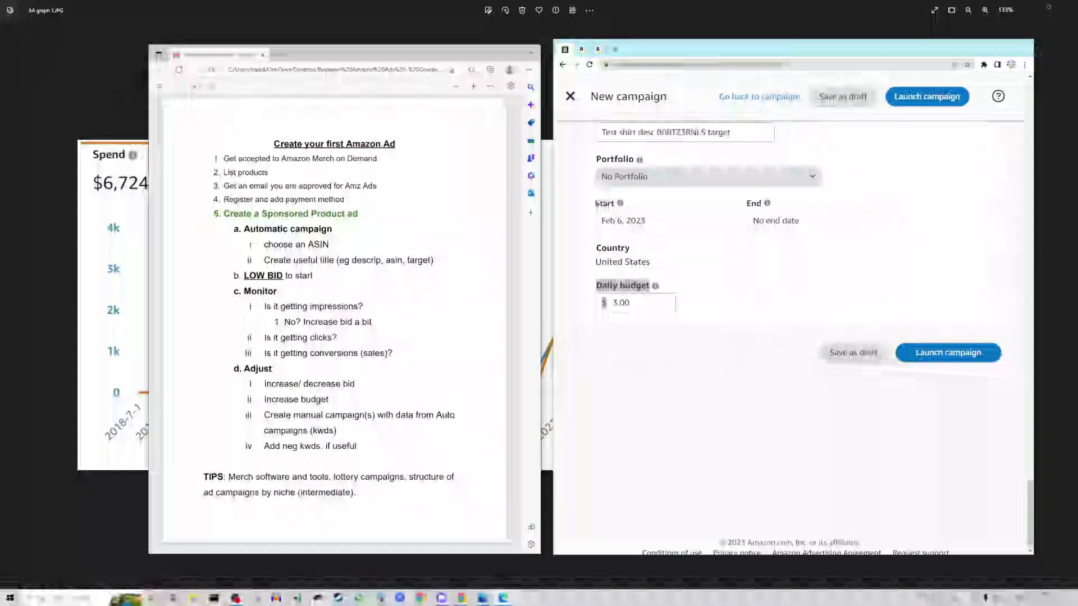
Edit the Default bid's digits until it reads 0.15.
scroll(1032, 440, up, 2)
drag(1036, 440, 1005, 275)
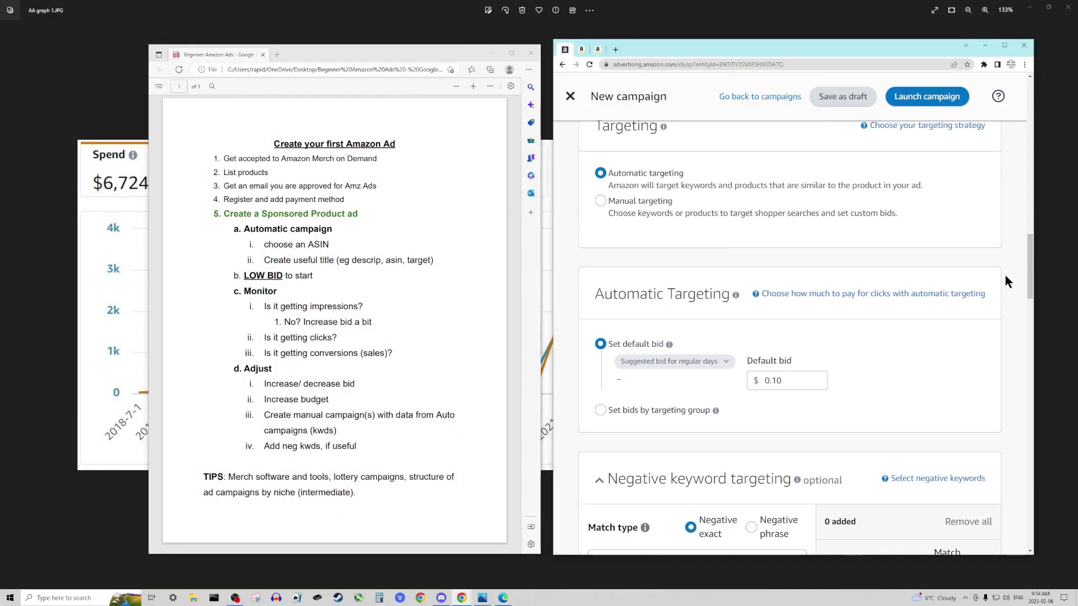
double_click(791, 388)
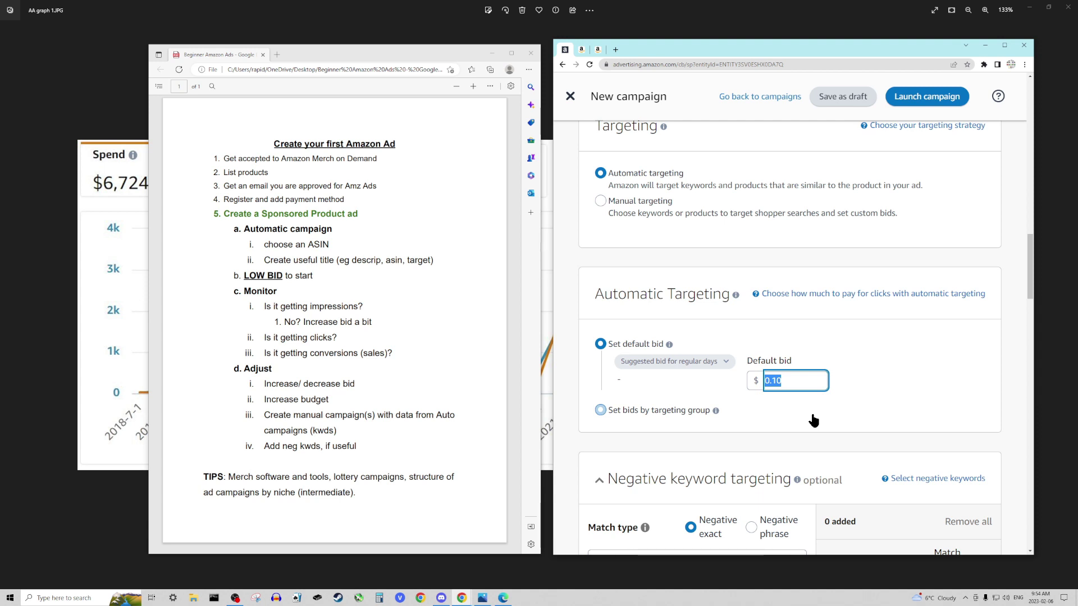
click(815, 381)
key(BackSpace)
text(2)
key(BackSpace)
key(BackSpace)
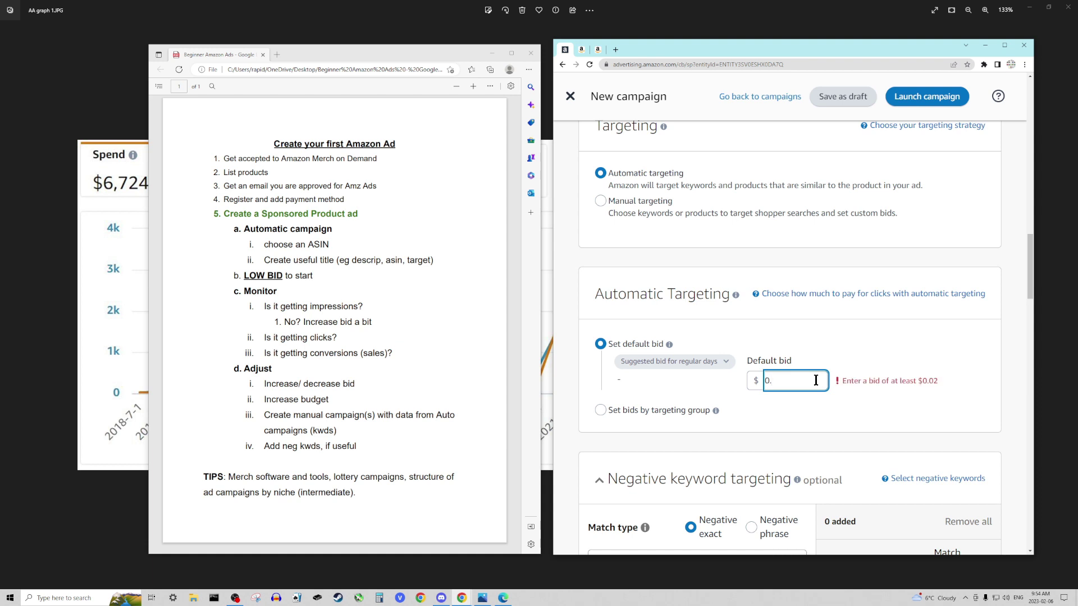
text(7)
key(BackSpace)
text(07)
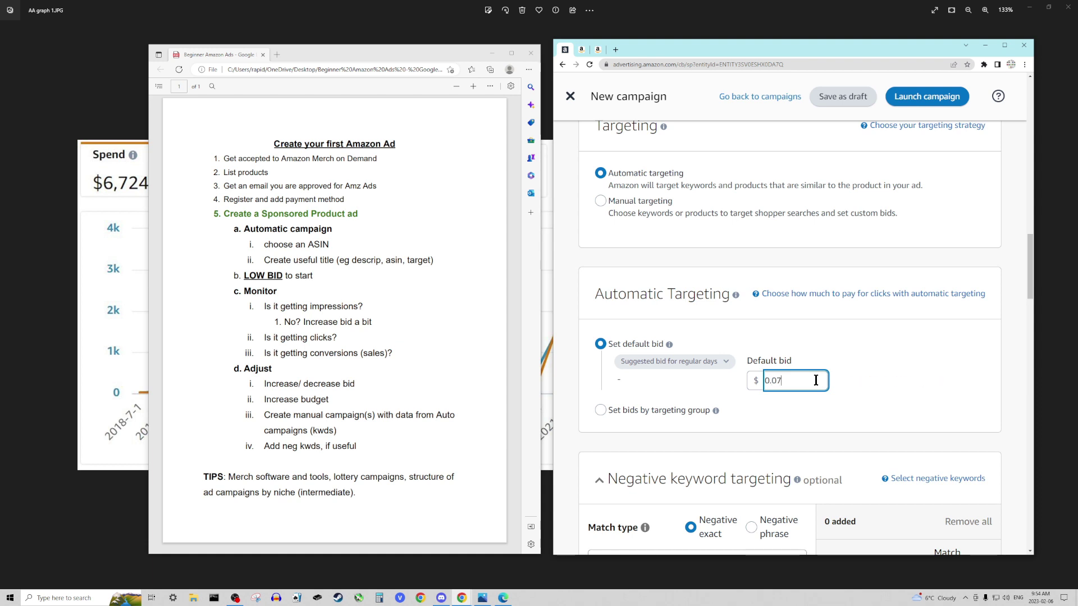
key(BackSpace)
text(9)
key(BackSpace)
key(BackSpace)
text(10)
key(BackSpace)
text(5)
Apply the bid, then highlight and un-highlight the Increase budget step in the notes.
click(330, 401)
drag(264, 399, 332, 400)
click(365, 398)
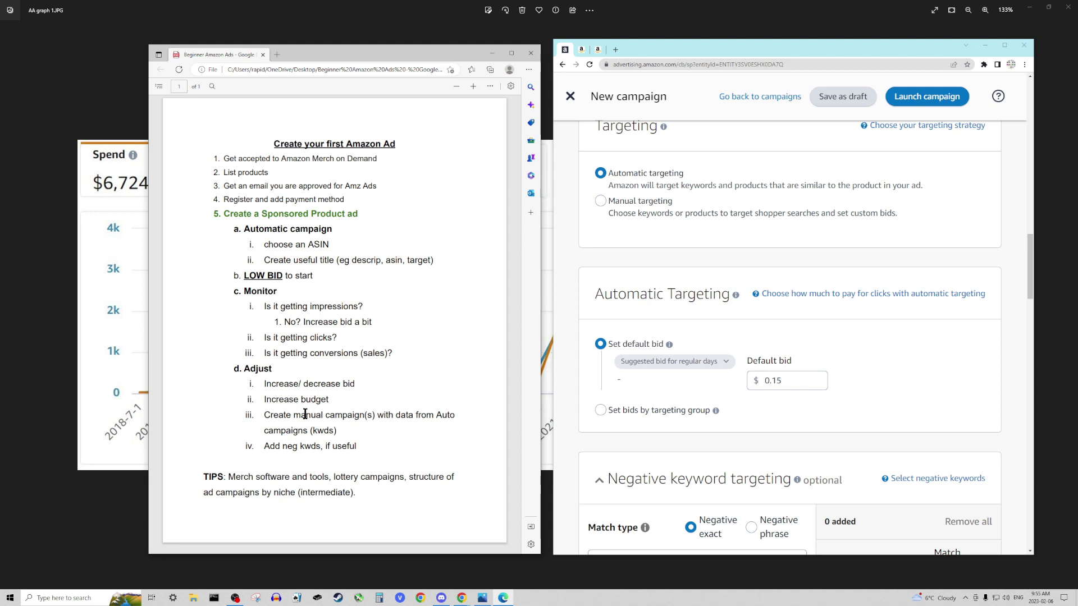
Highlight notes item iii about manual campaigns and drag the notes window down to reveal the graph.
drag(263, 416, 457, 417)
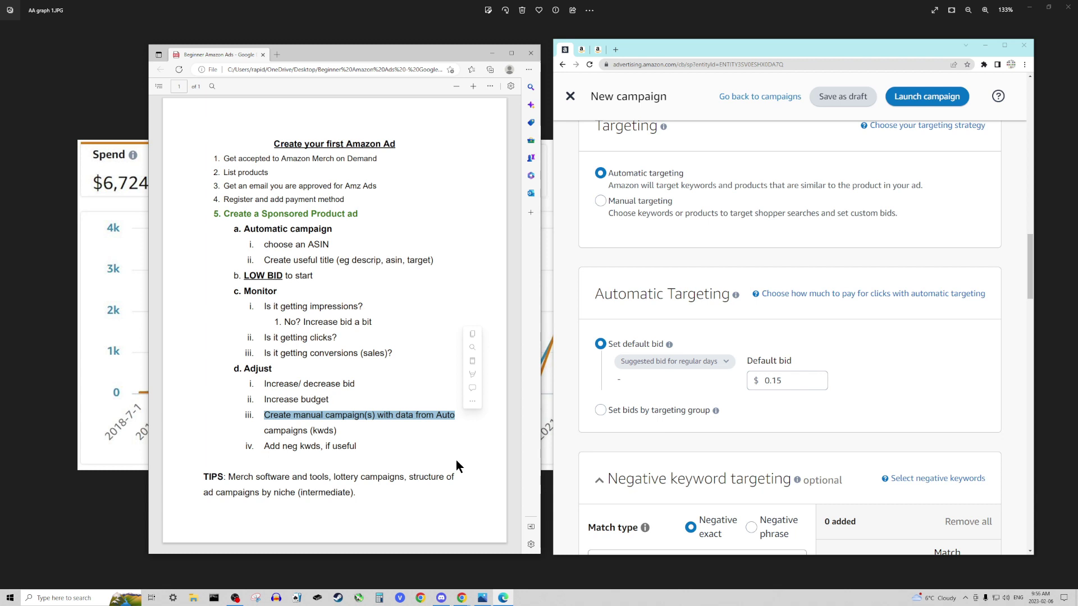
scroll(904, 252, up, 4)
scroll(874, 259, up, 1)
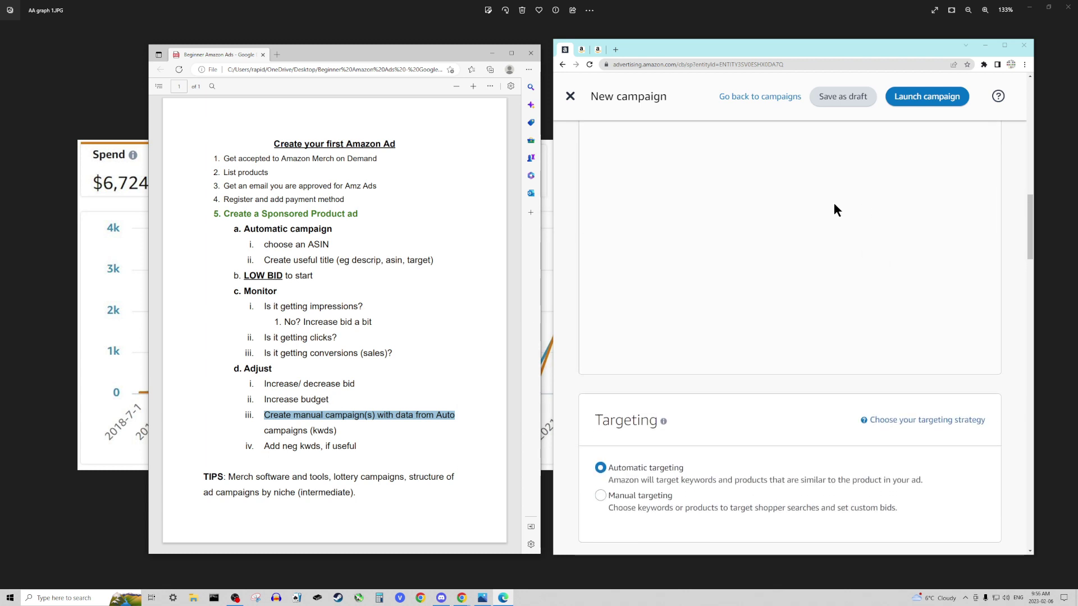
scroll(768, 460, down, 3)
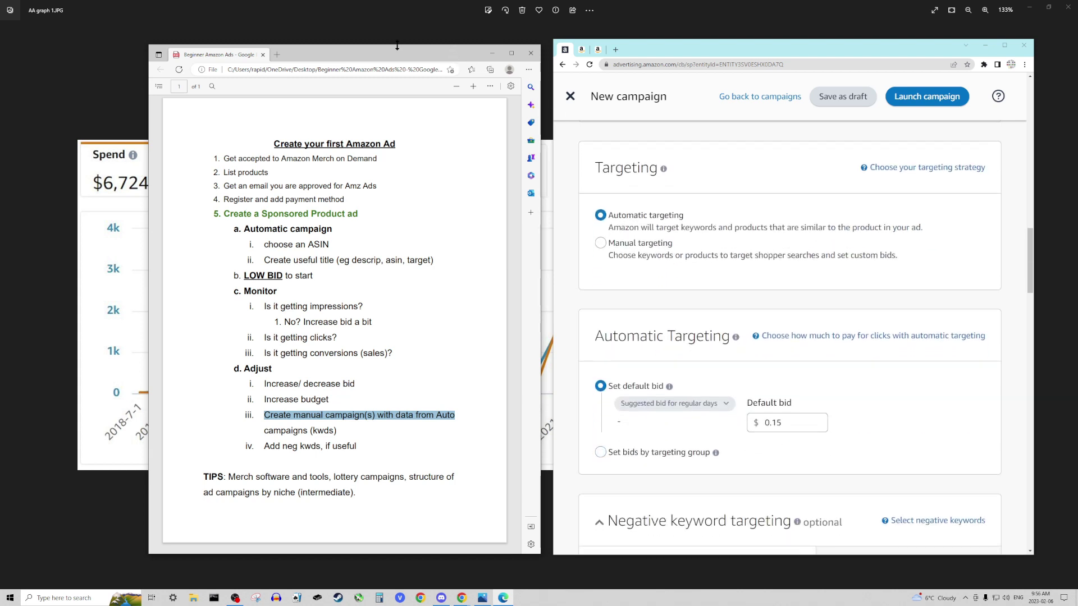
drag(463, 55, 420, 283)
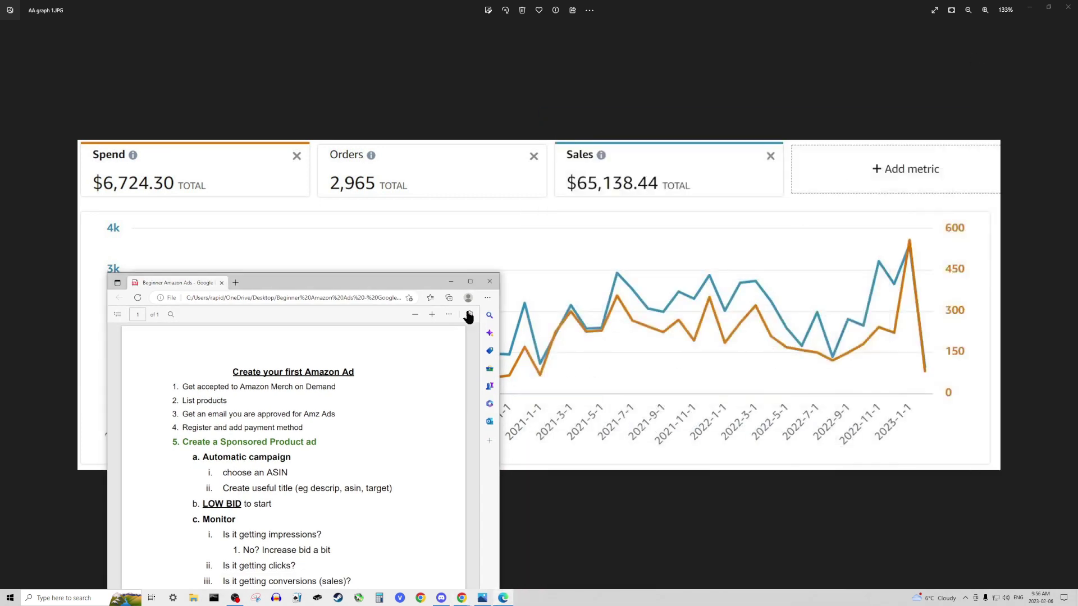
Minimize the Edge PDF notes window to show the full Spend, Orders and Sales graph.
click(452, 280)
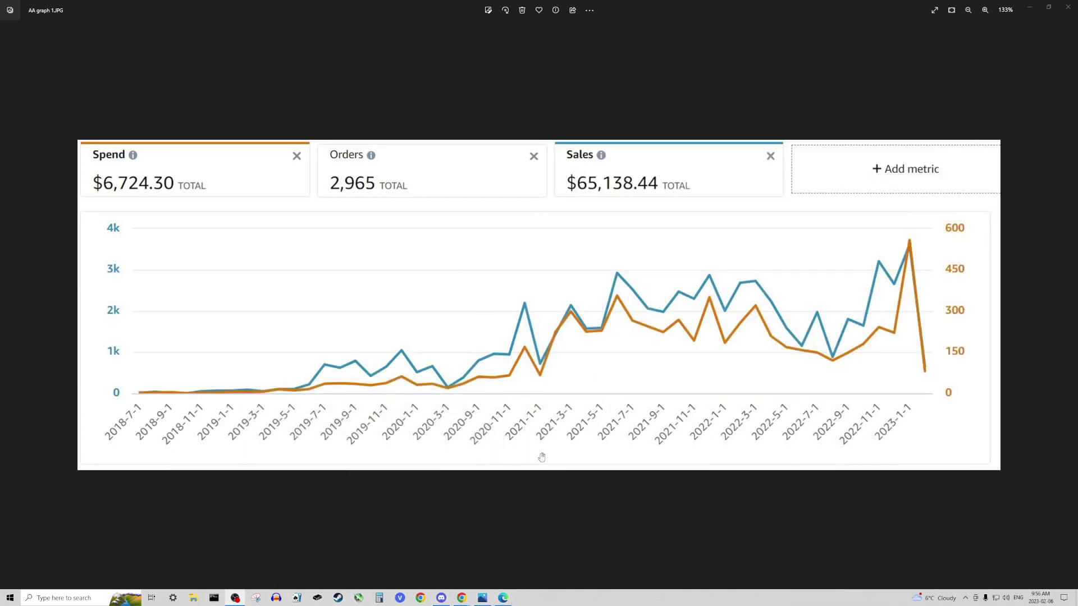